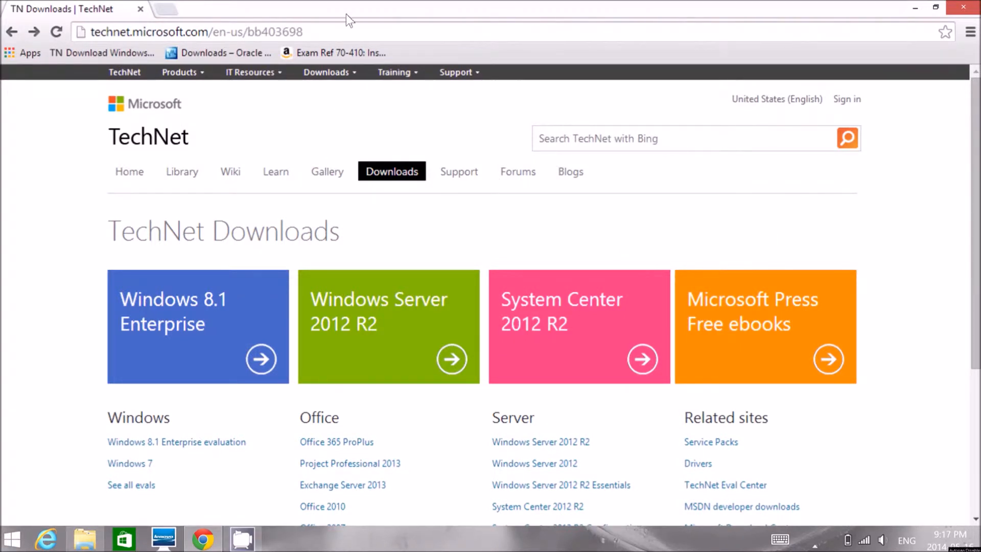
- Go to virtualbox.org and open its Downloads page
click(330, 31)
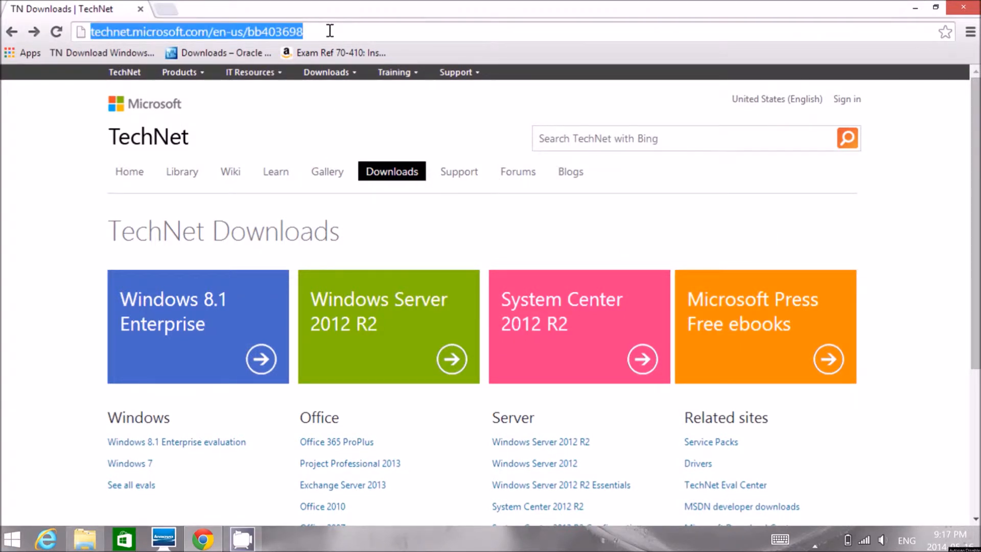
text(virtualbo)
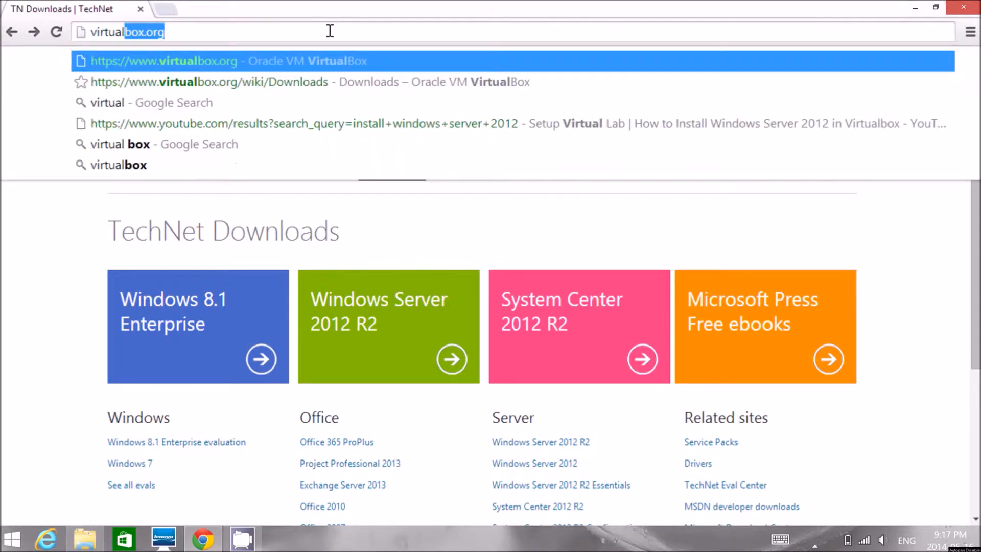
text(x.or)
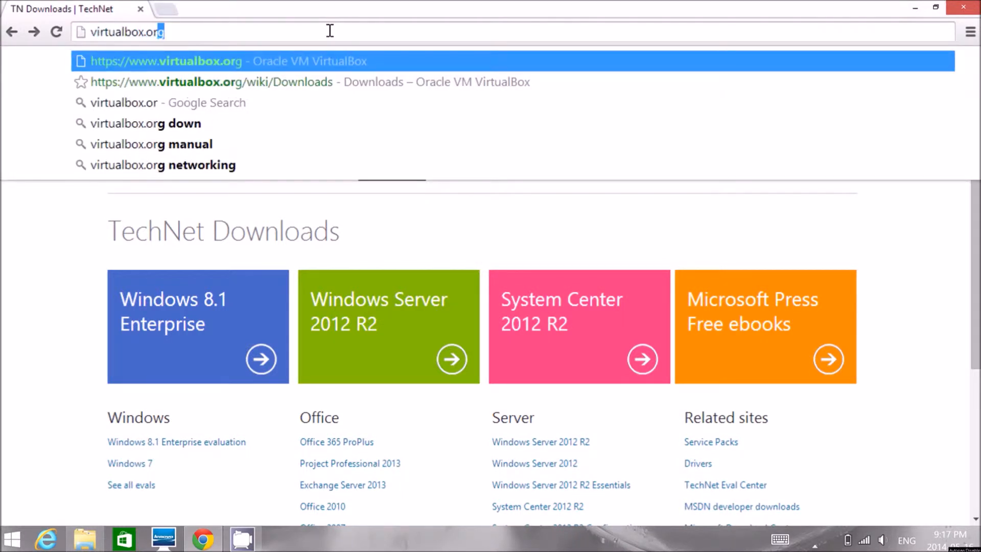
key(Return)
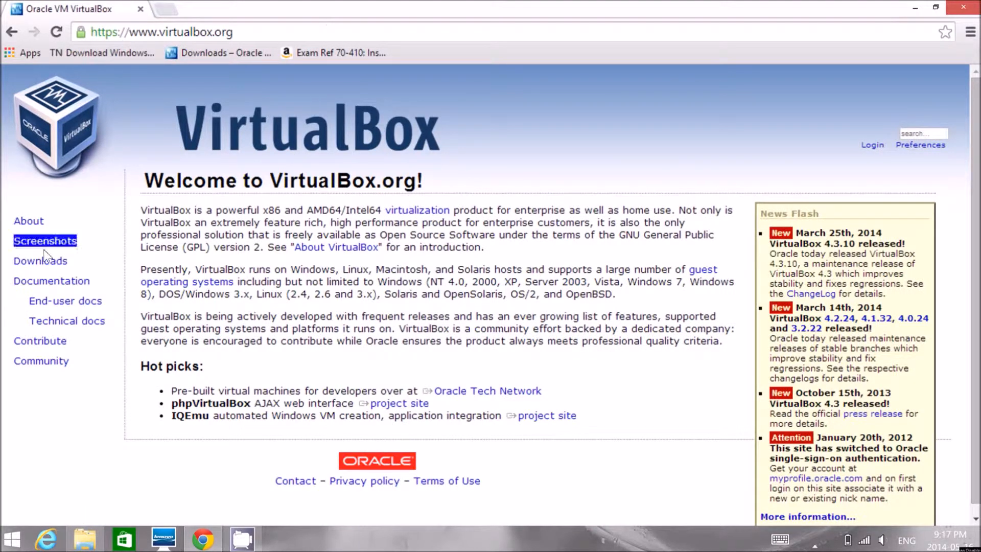
click(39, 262)
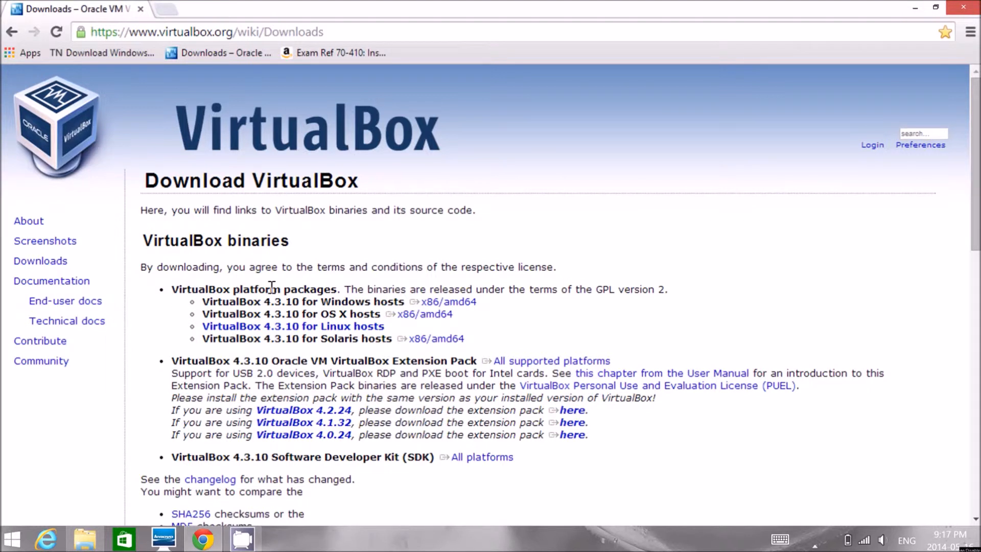
- Download the VirtualBox 4.3.10 x86/amd64 platform package for Windows hosts
click(431, 304)
click(435, 305)
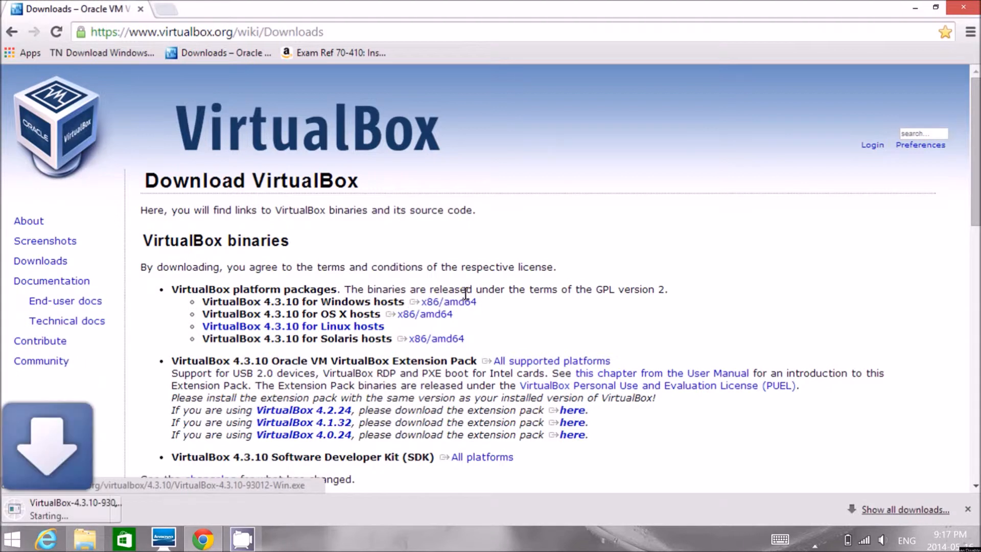
click(815, 545)
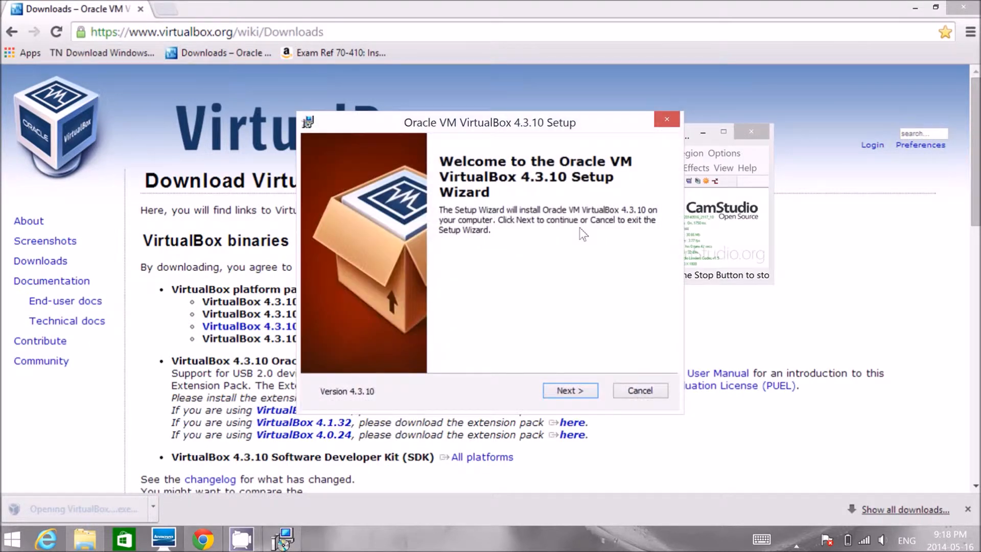
- Install Oracle VM VirtualBox 4.3.10 with the default features, location and shortcuts, without starting it after installation
drag(446, 102, 453, 82)
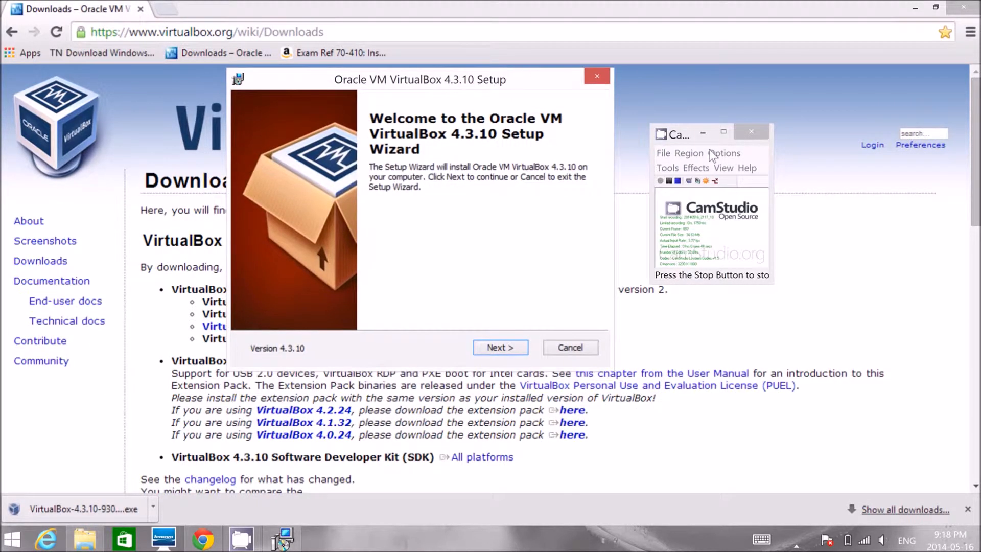
click(703, 134)
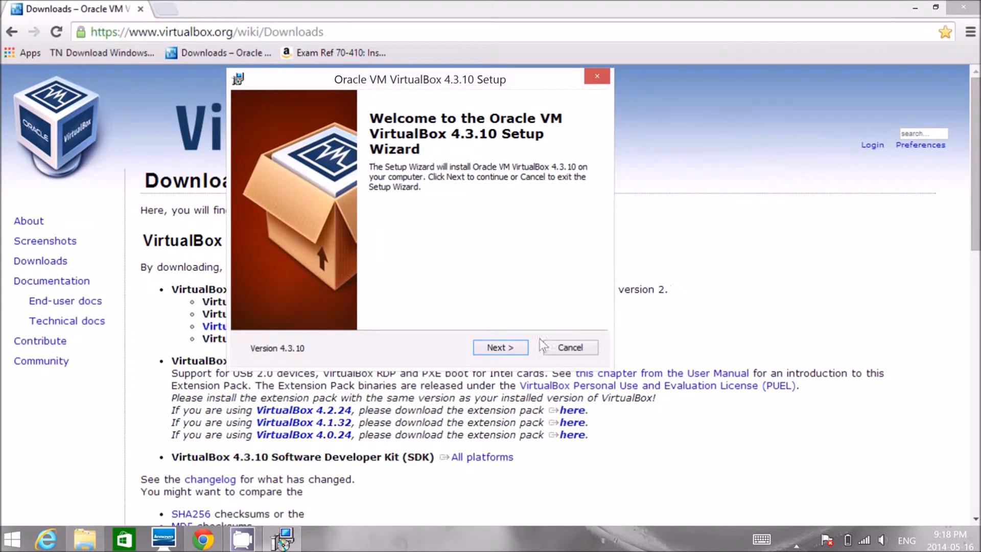
click(501, 347)
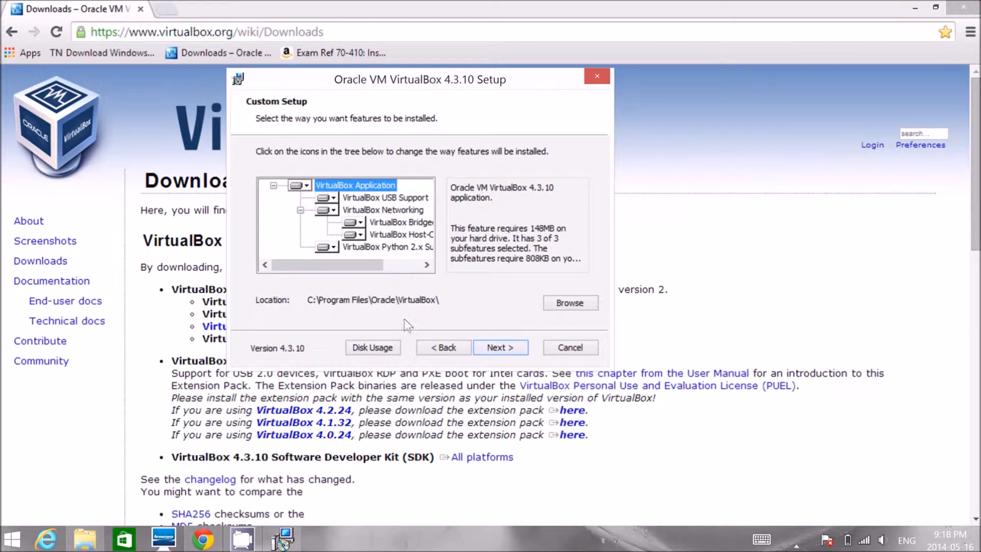
click(505, 341)
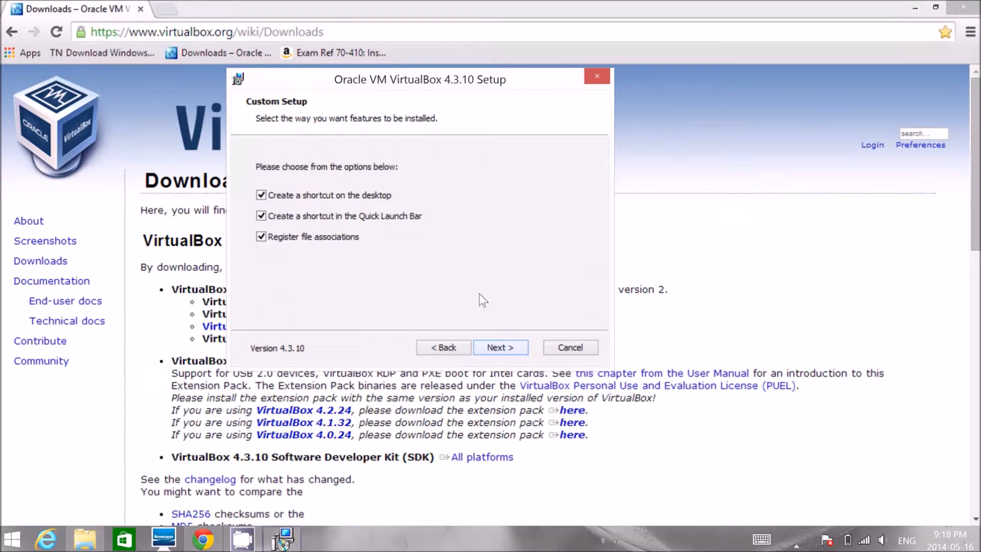
click(500, 341)
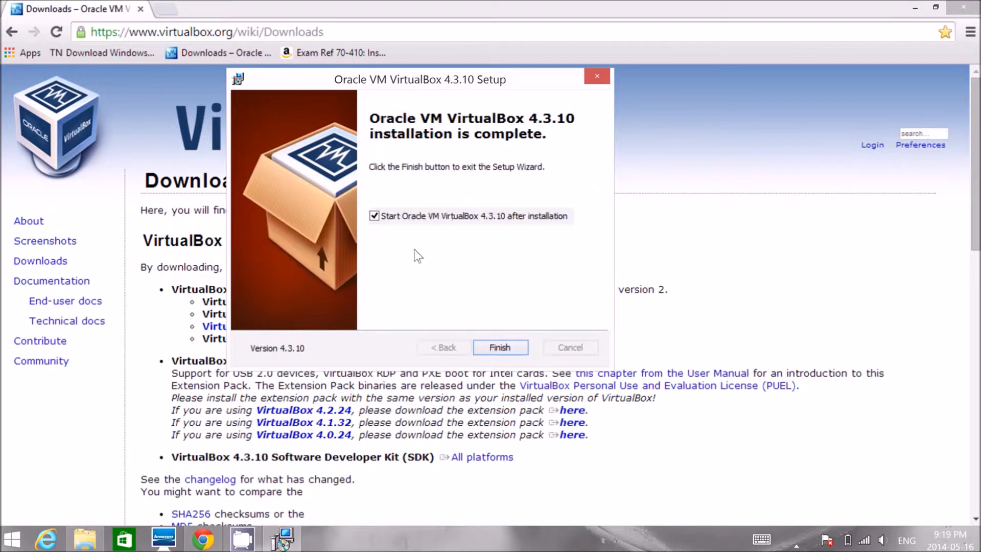
click(375, 216)
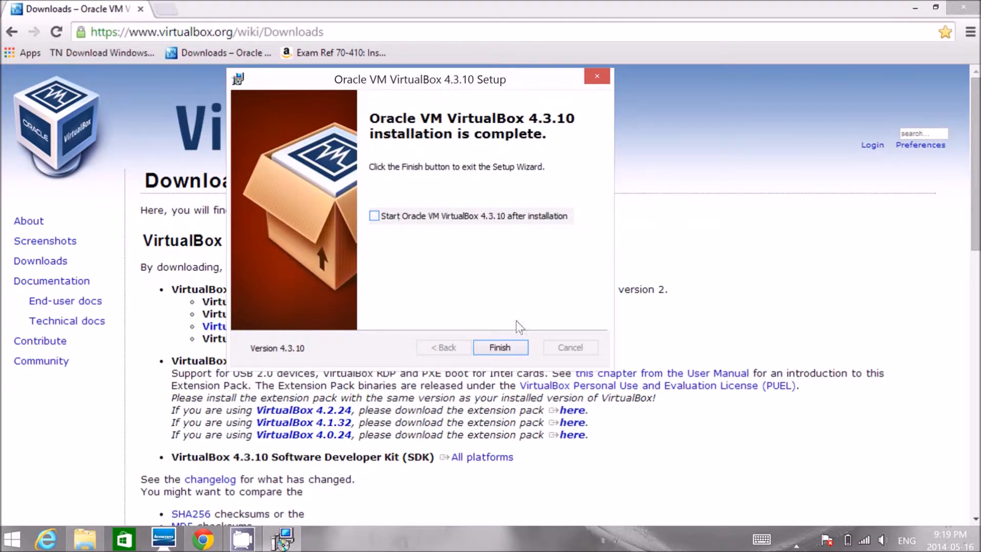
click(501, 347)
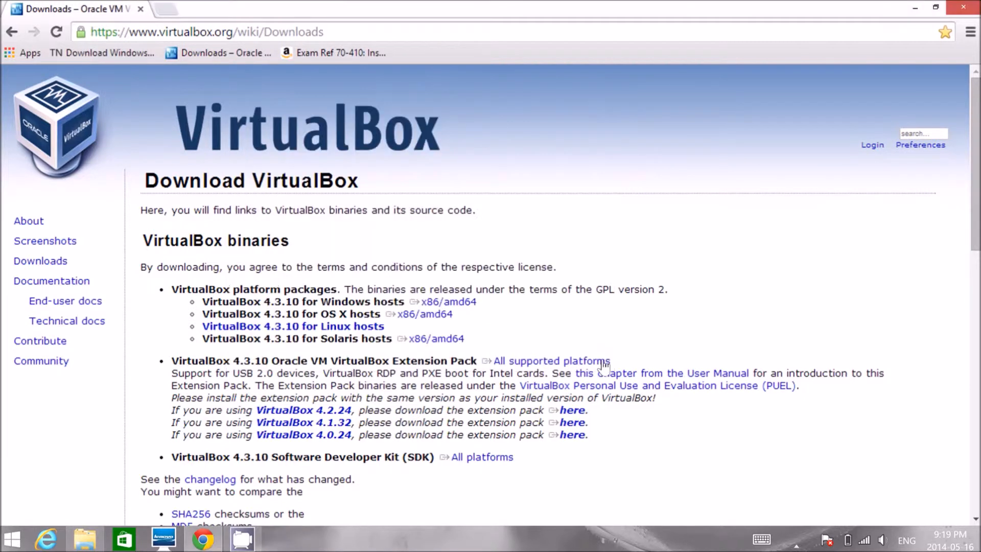
- Go to technet.microsoft.com and open the Windows Server 2012 R2 offer from the TechNet Downloads page
click(192, 38)
text(d)
key(BackSpace)
text(tech)
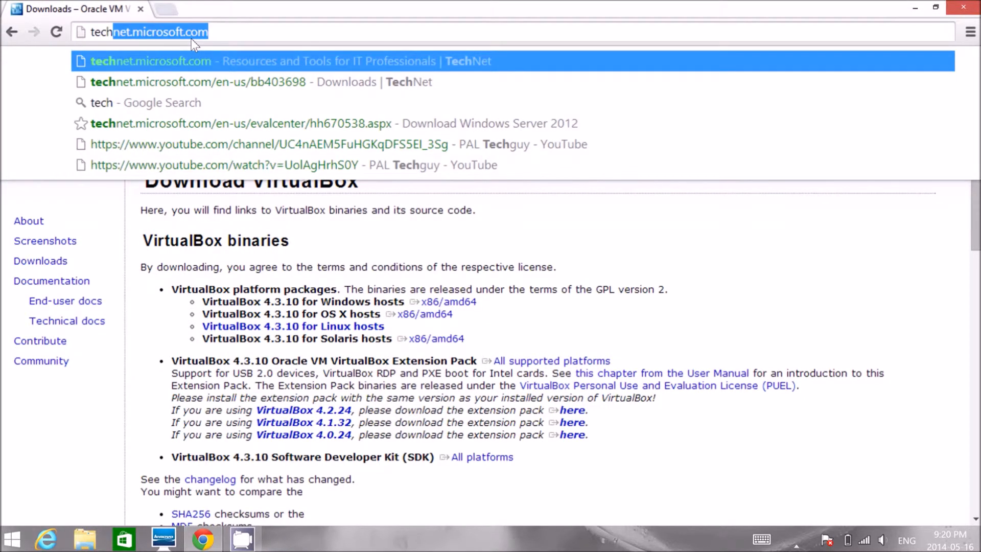
key(Return)
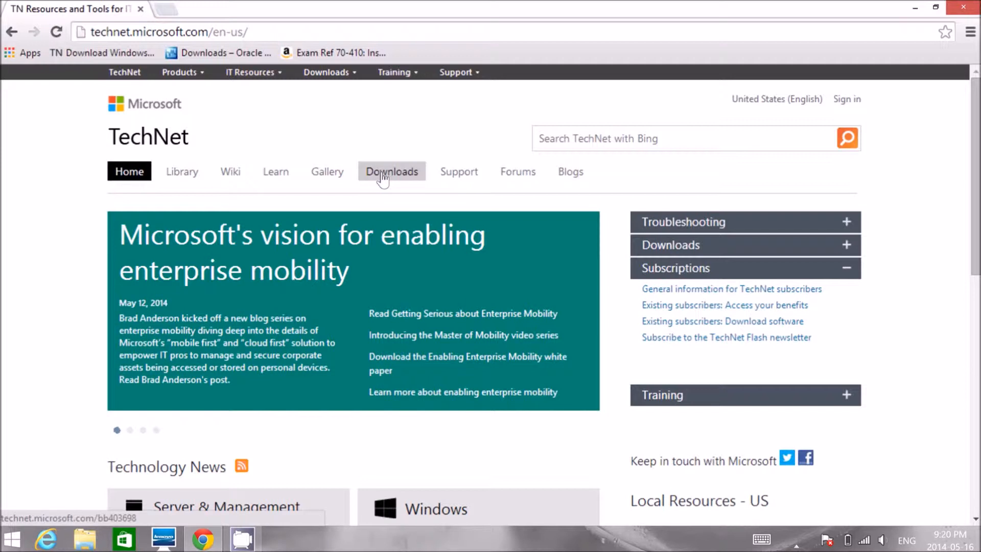
click(364, 169)
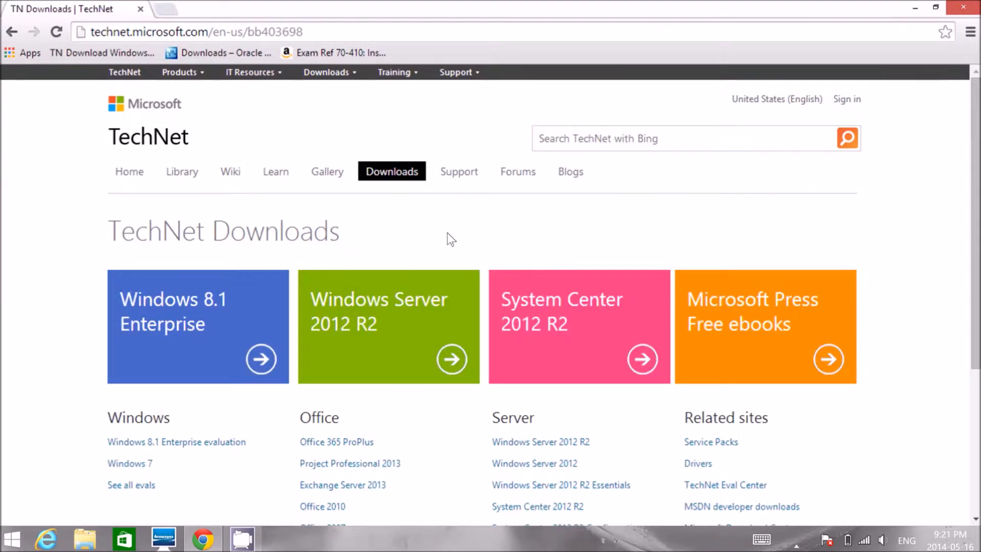
click(376, 335)
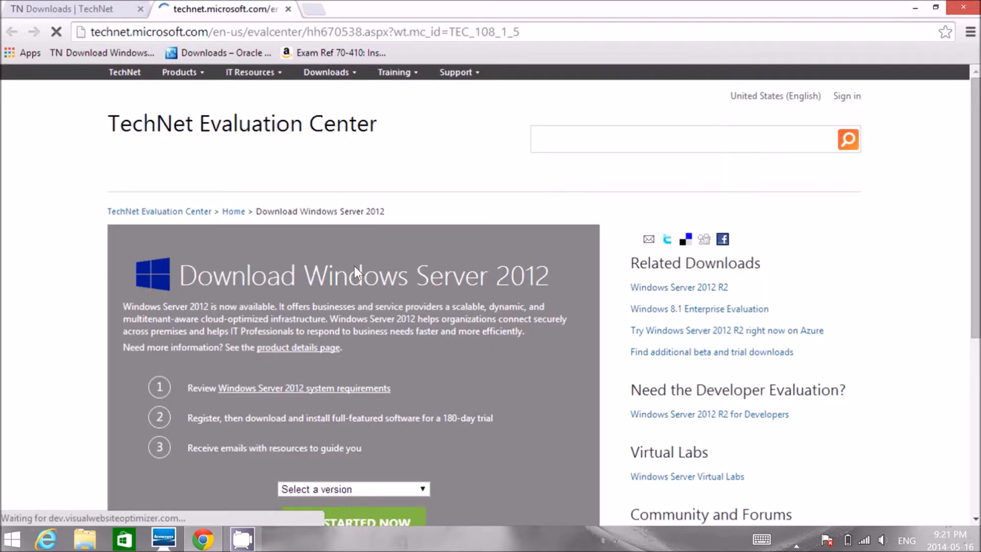
- Choose the Evaluation ISO as the version of Windows Server 2012 and get started with its download
scroll(357, 256, down, 2)
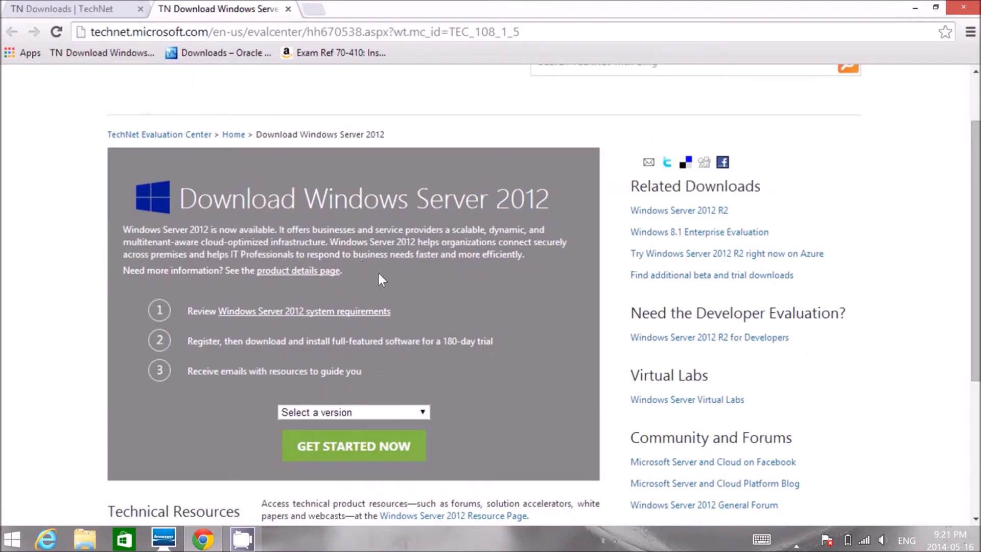
scroll(433, 293, down, 2)
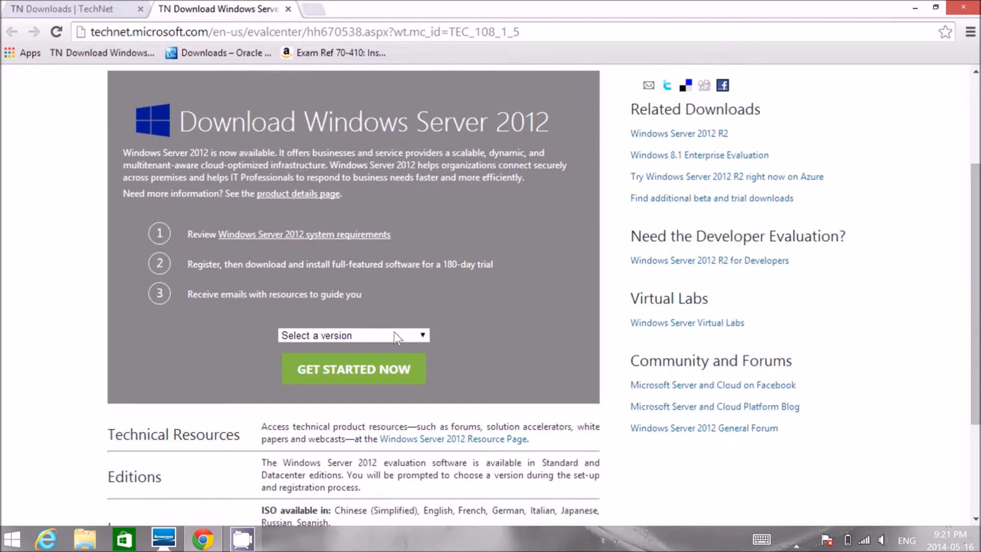
click(394, 335)
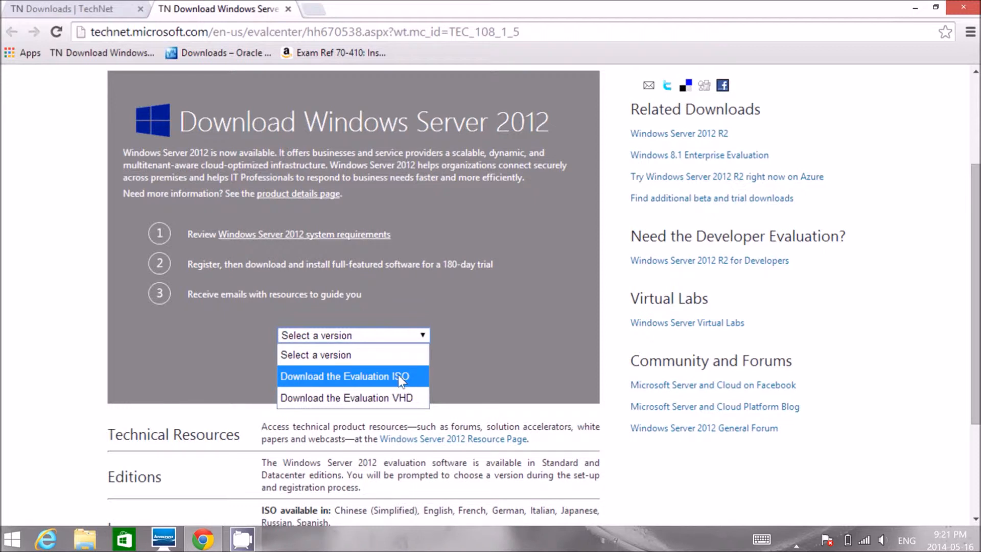
click(420, 381)
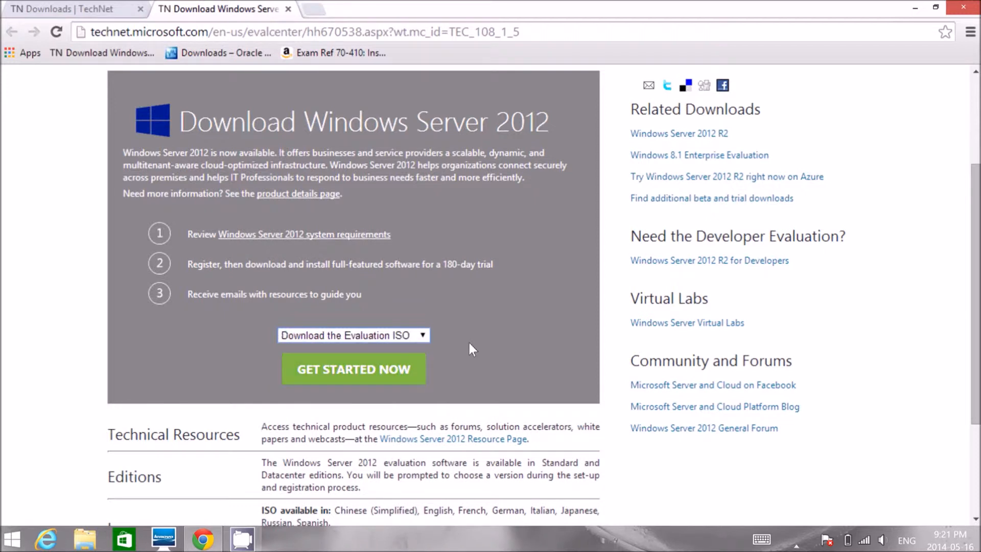
click(360, 375)
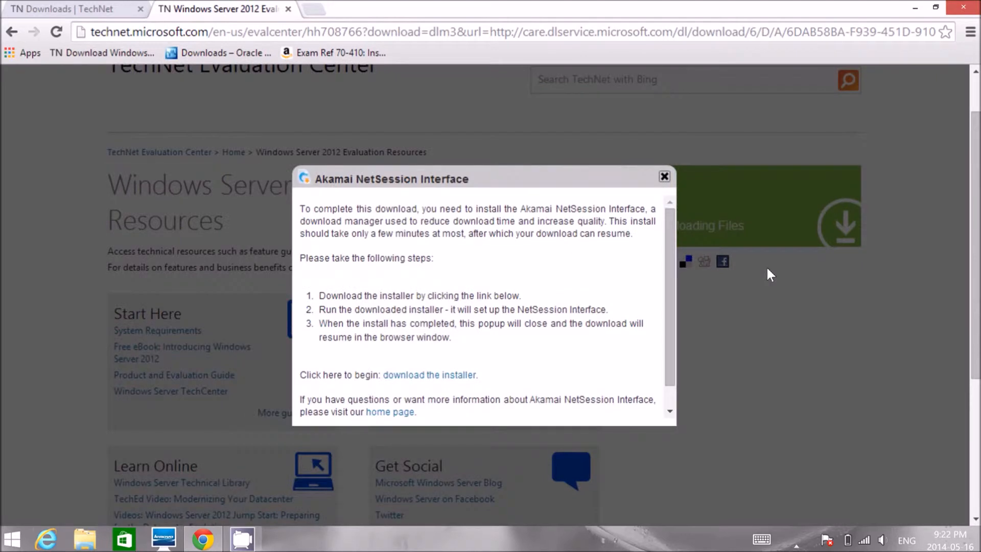
- Download the Akamai NetSession Interface installer to fetch the Windows Server 2012 ISO, and locate the ISO file on the desktop
drag(669, 255, 671, 332)
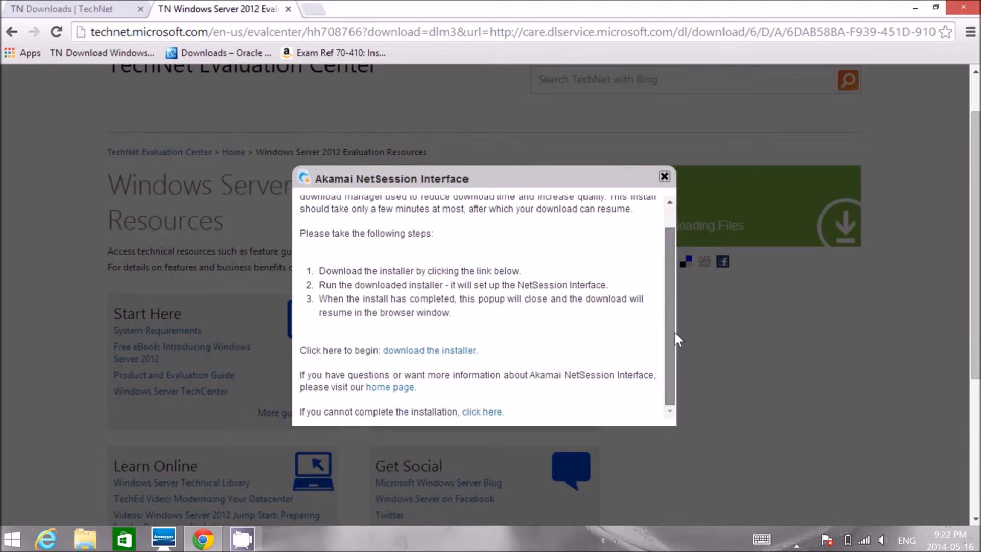
click(454, 356)
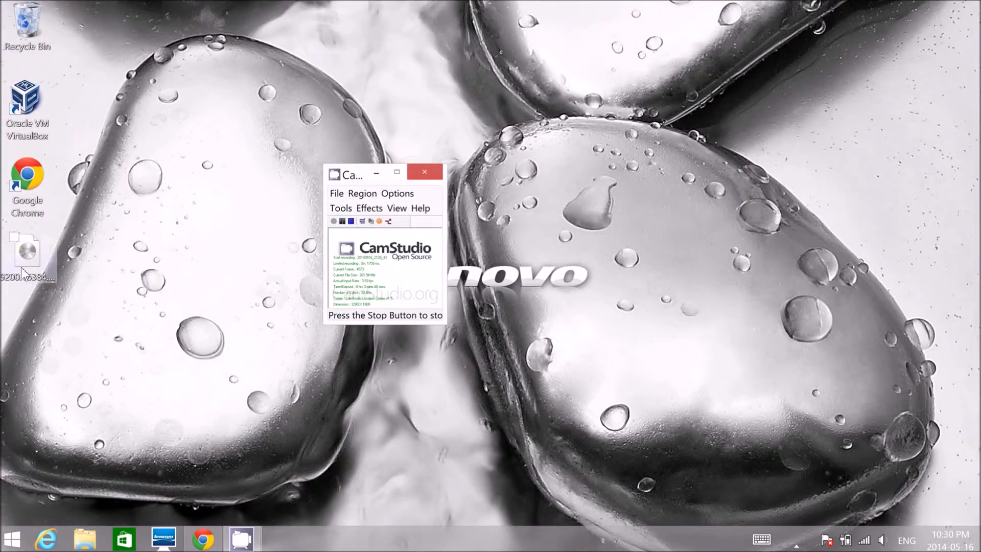
click(22, 271)
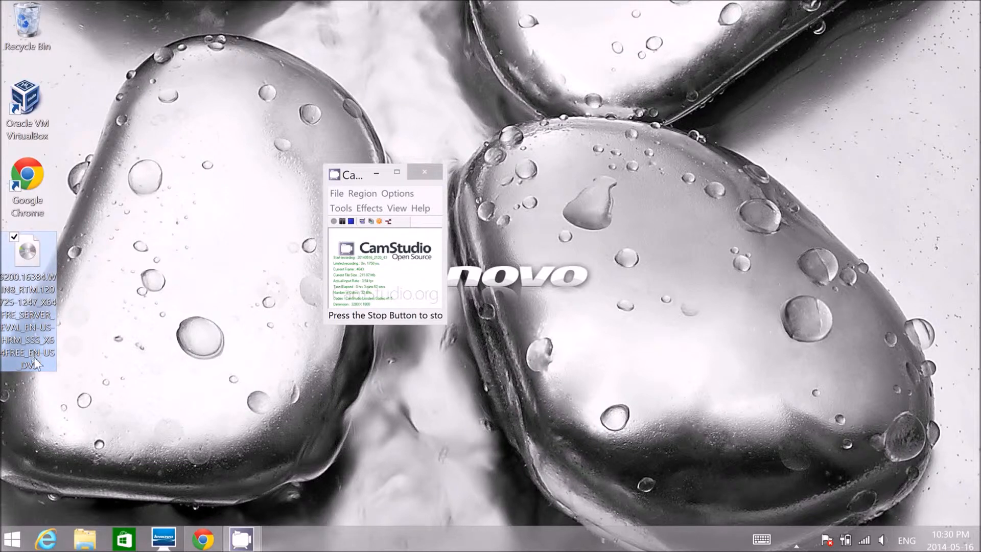
click(92, 303)
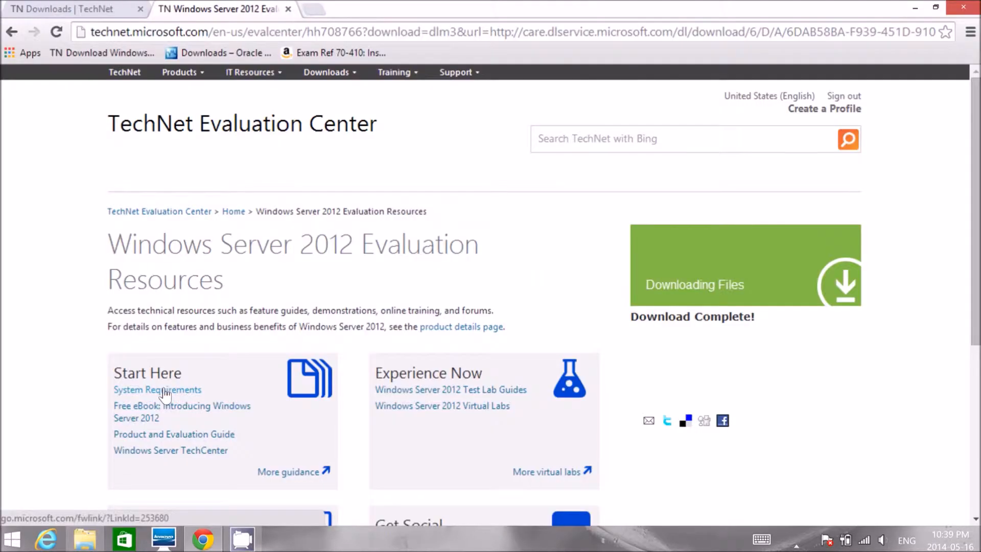
- Open the Windows Server 2012 System Requirements page and review the processor, RAM and disk space minimums
click(103, 394)
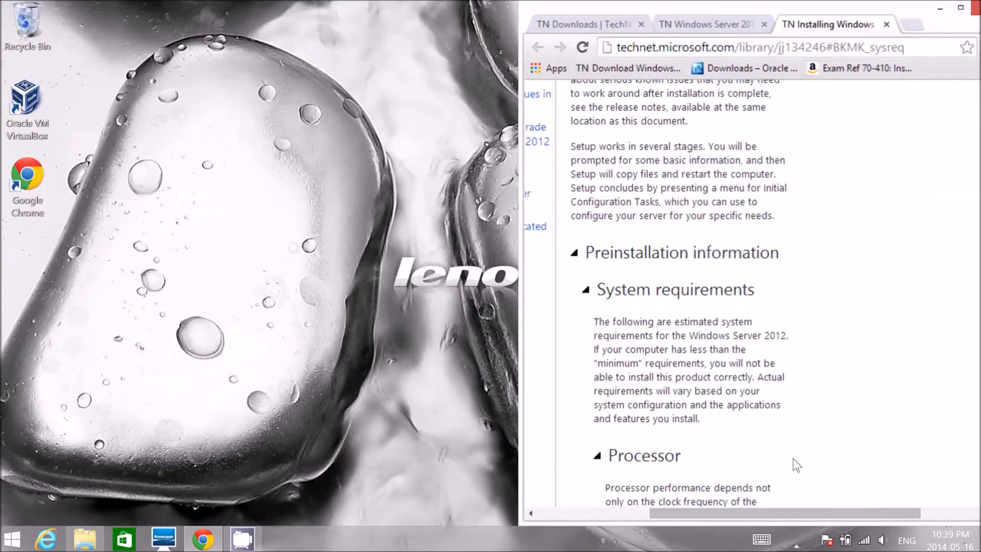
scroll(792, 458, down, 1)
scroll(789, 456, down, 1)
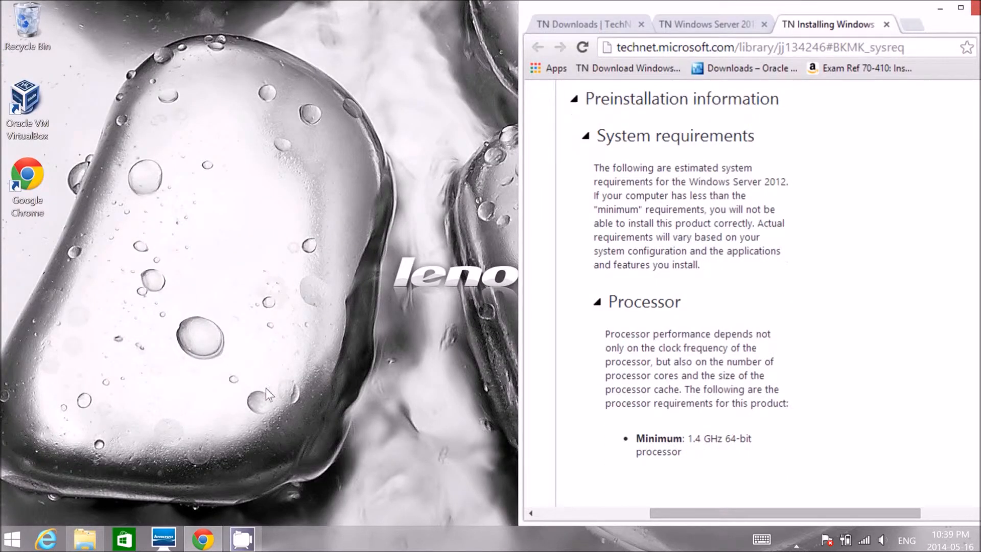
- Launch Oracle VM VirtualBox from the desktop and place its window beside the system requirements page
double_click(28, 113)
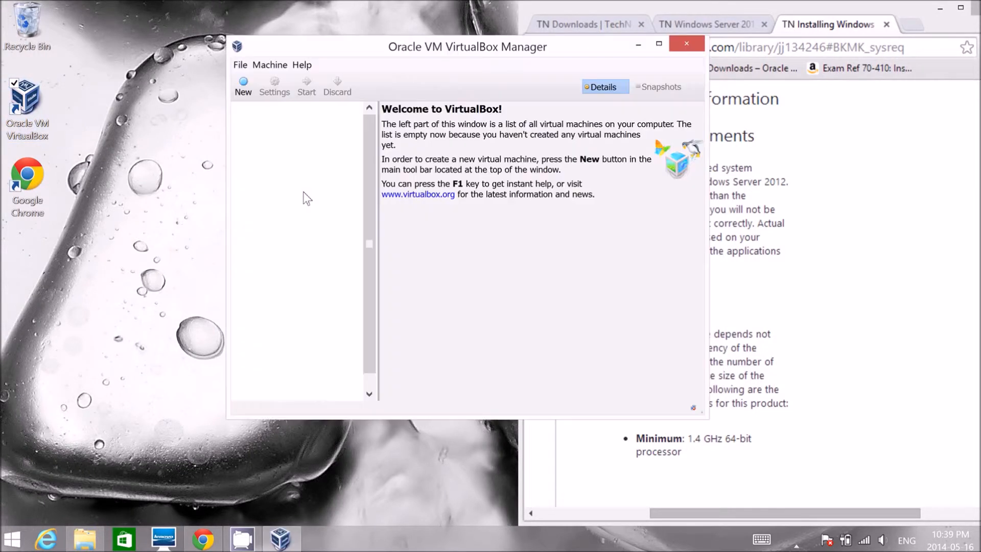
drag(460, 54, 255, 58)
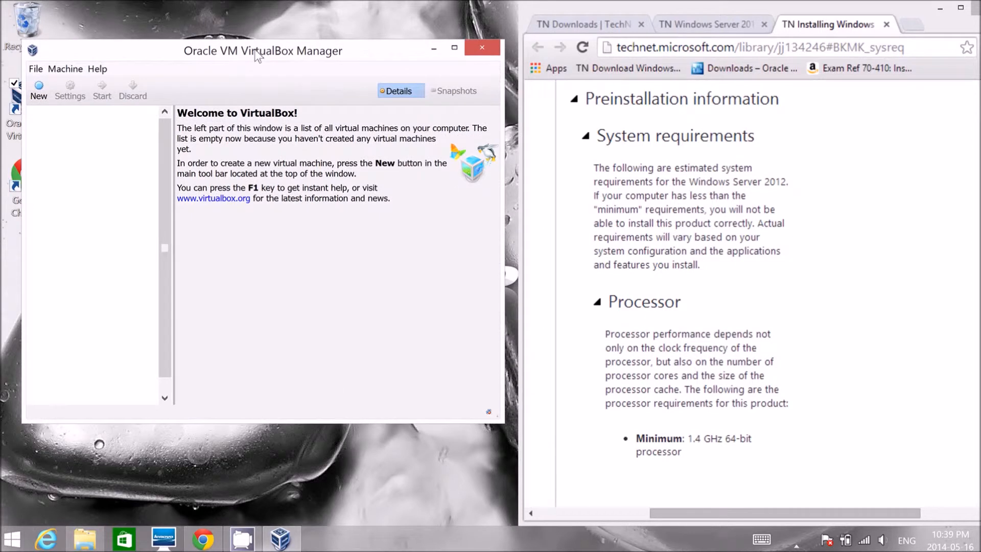
- Start a new virtual machine named server 2012 with version Windows 2012 (64 bit) and continue to the memory size
click(38, 90)
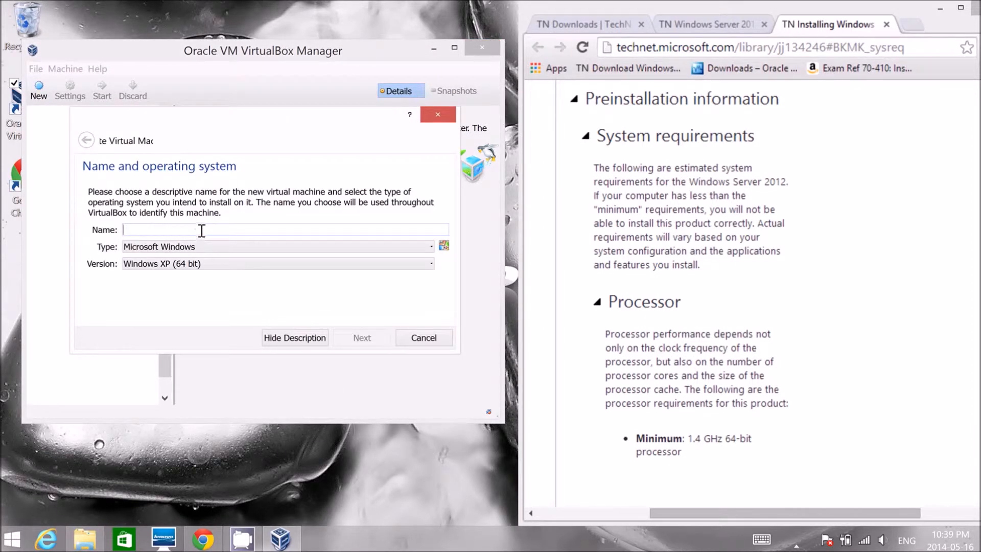
text(server 2012)
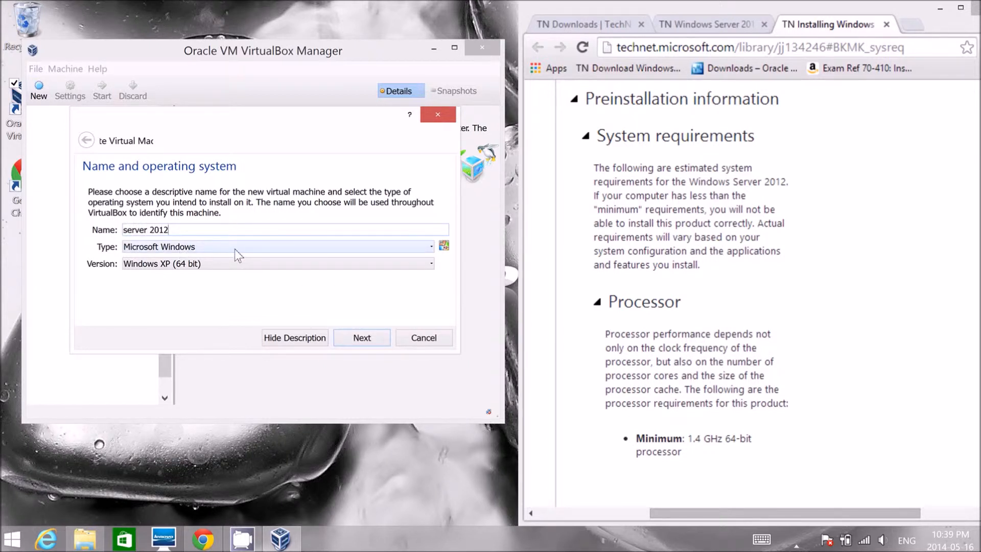
click(236, 263)
scroll(285, 352, down, 4)
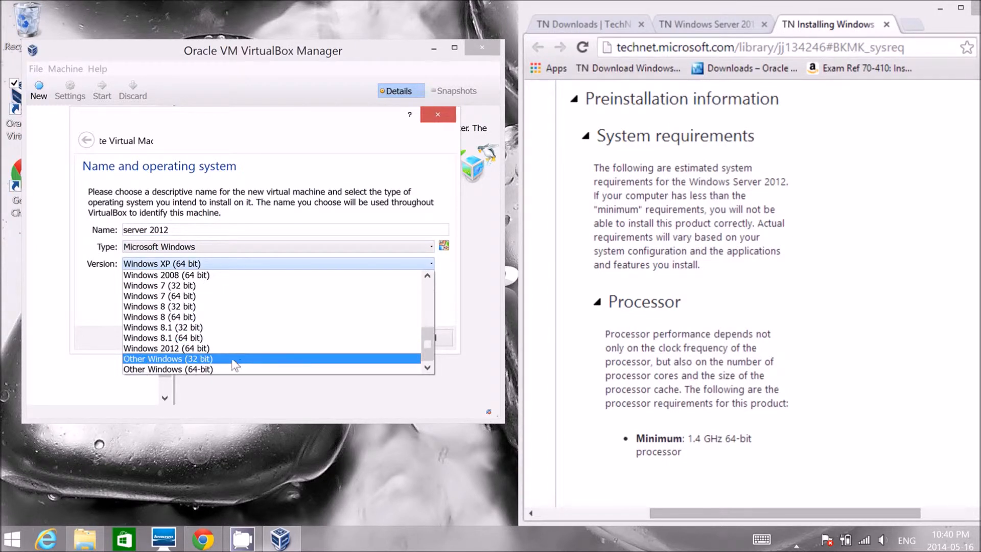
click(211, 351)
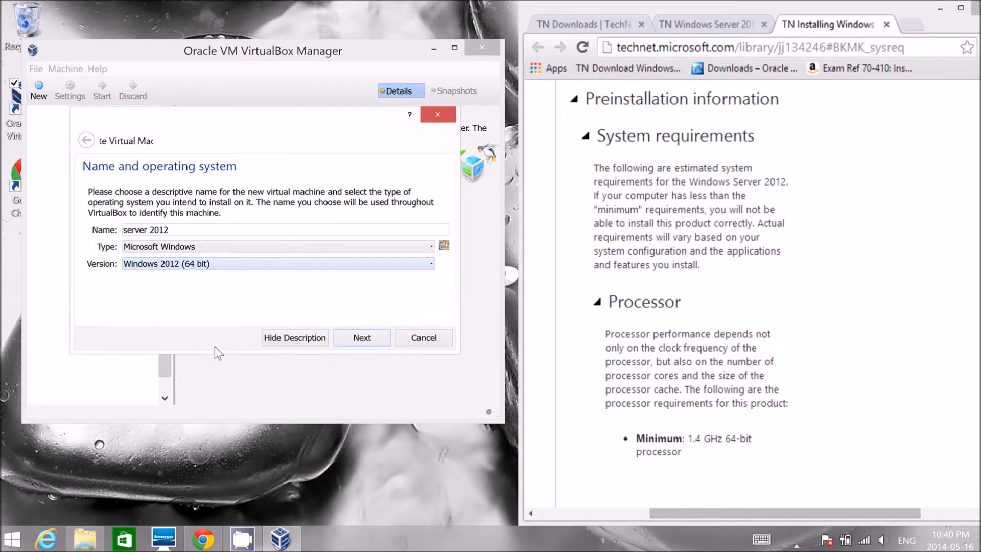
click(348, 338)
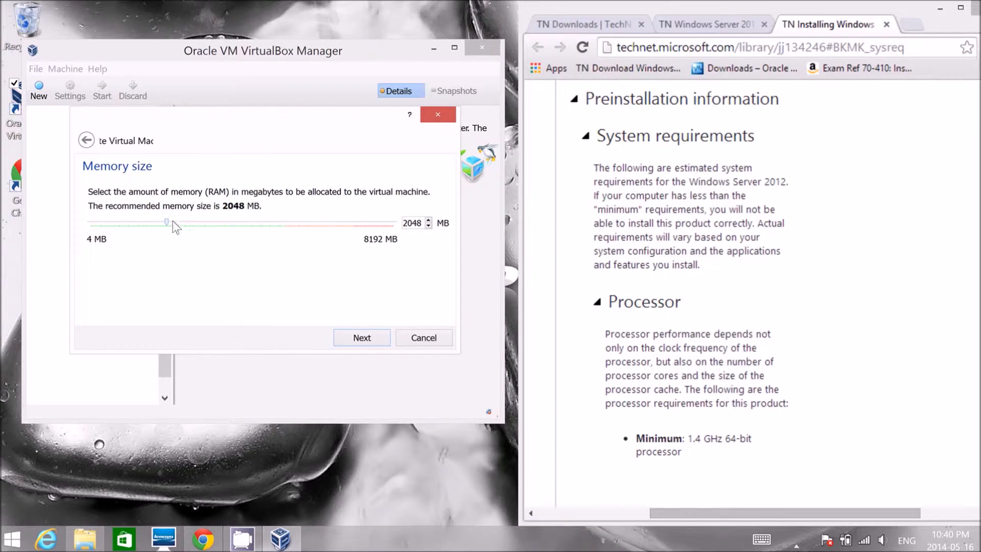
- Check the RAM minimum on the system requirements page, set the virtual machine's memory size to 2048 MB and continue to the hard drive
drag(167, 223, 128, 216)
click(791, 416)
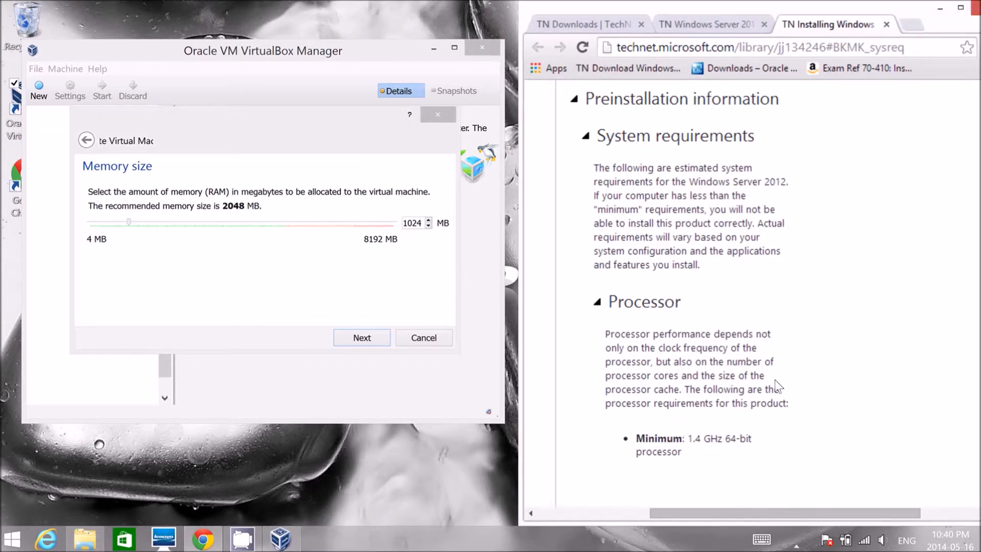
scroll(861, 344, down, 5)
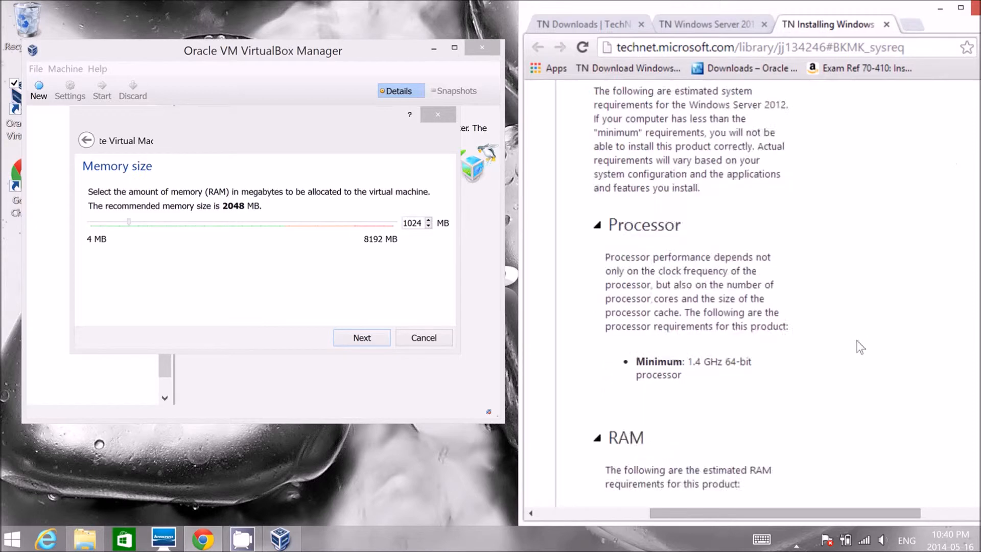
drag(726, 366, 643, 362)
click(192, 265)
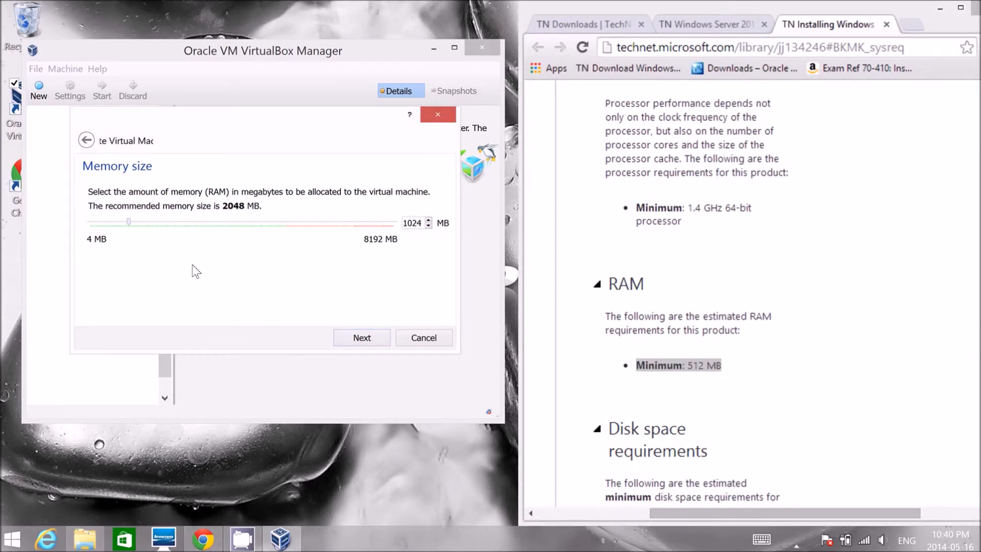
drag(129, 222, 161, 221)
drag(164, 214, 167, 214)
click(366, 338)
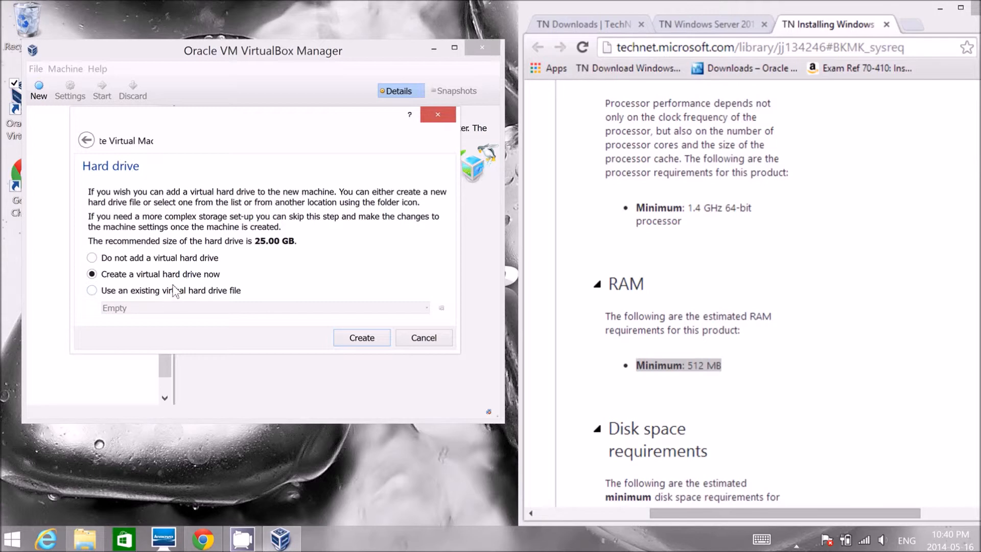
- Create a new virtual hard drive of type VDI (VirtualBox Disk Image) with fixed size storage and continue to its location and size
click(362, 338)
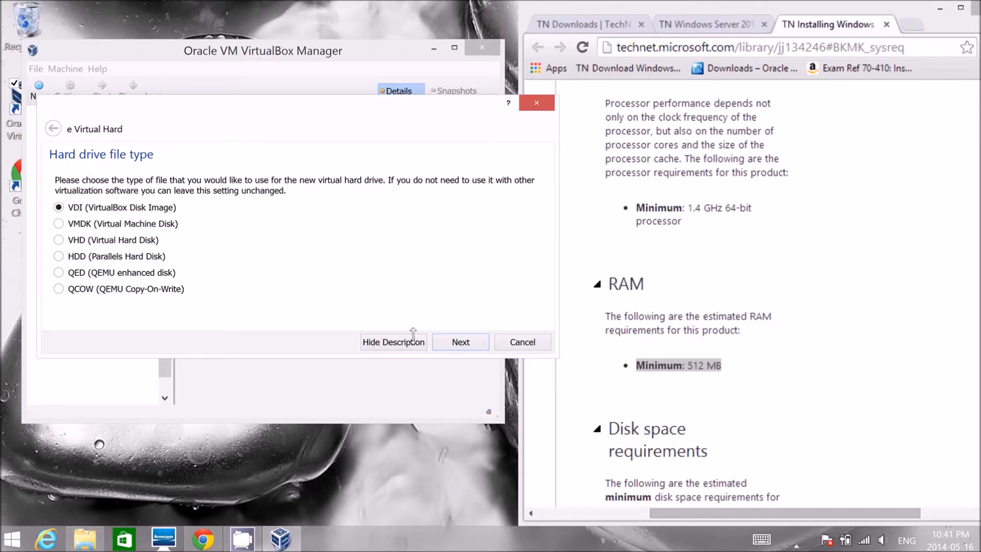
click(461, 342)
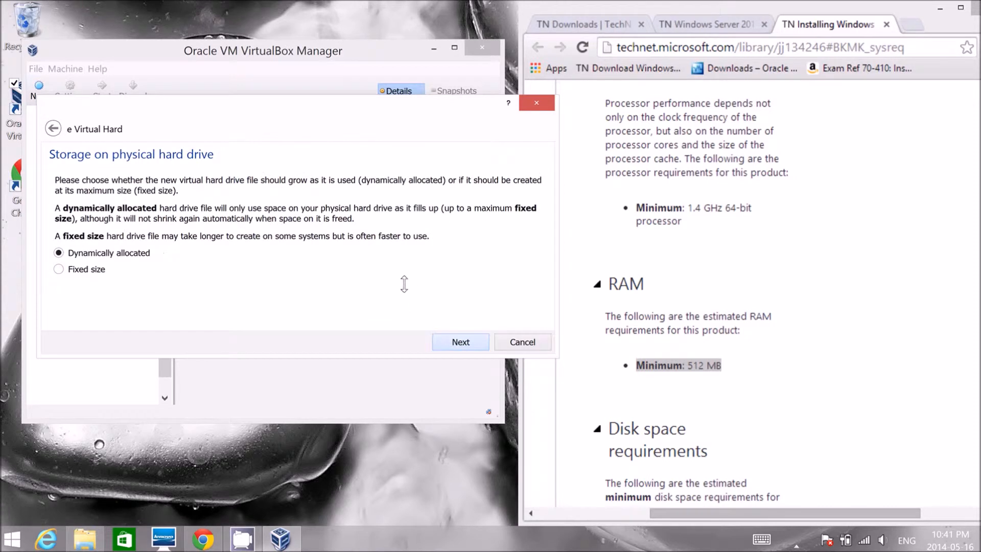
click(59, 270)
click(459, 342)
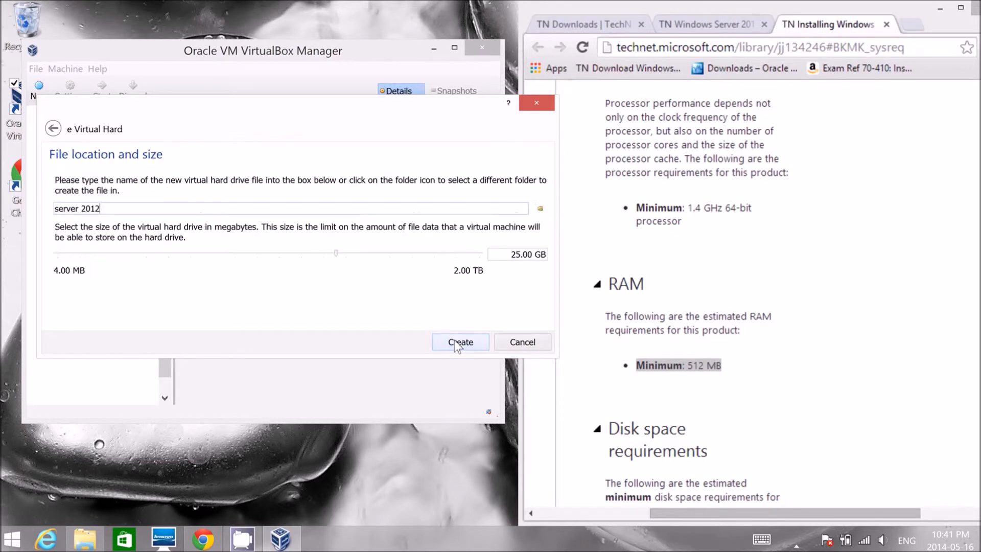
- Look up the minimum disk space on the system requirements page and raise the virtual hard drive size to about 37.47 GB
click(815, 341)
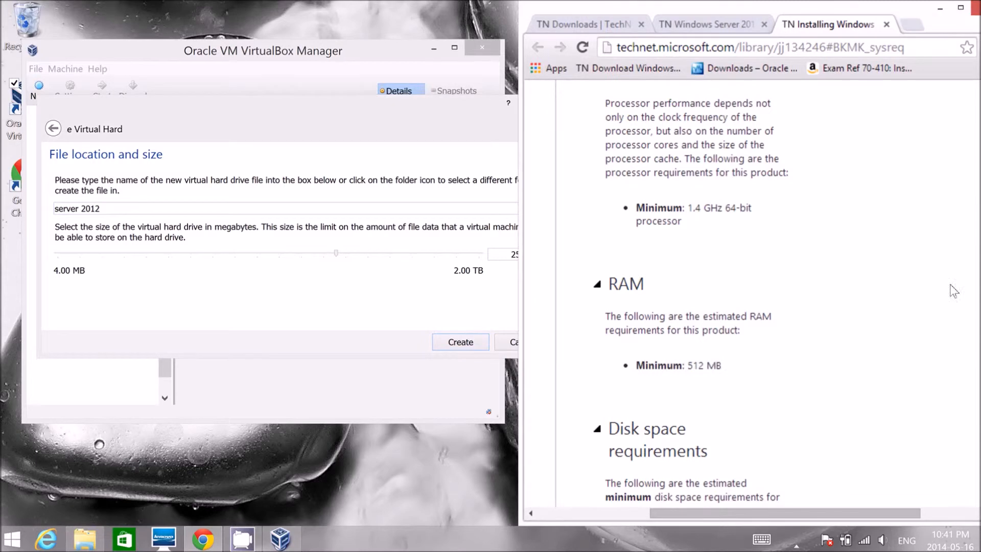
scroll(815, 333, down, 3)
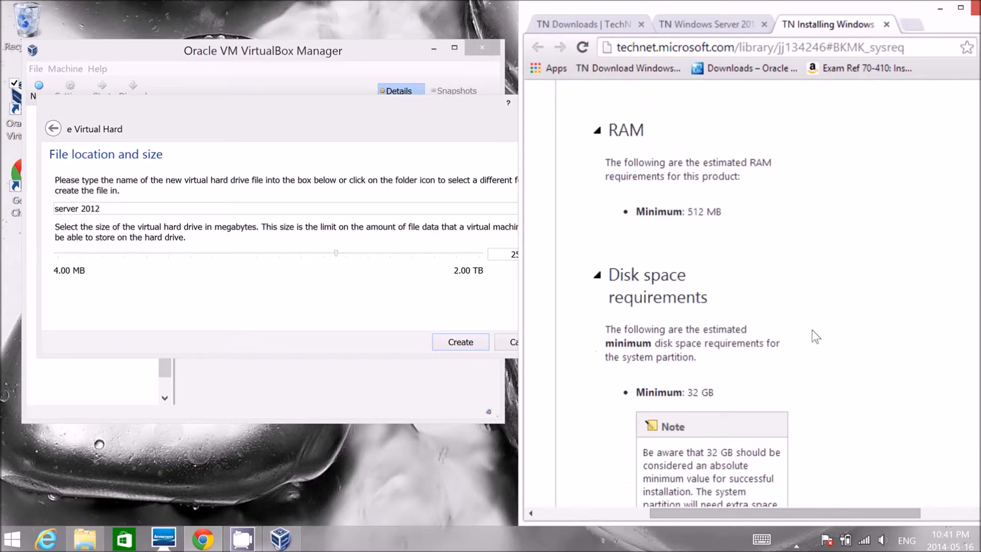
scroll(731, 328, down, 1)
drag(731, 316, 635, 319)
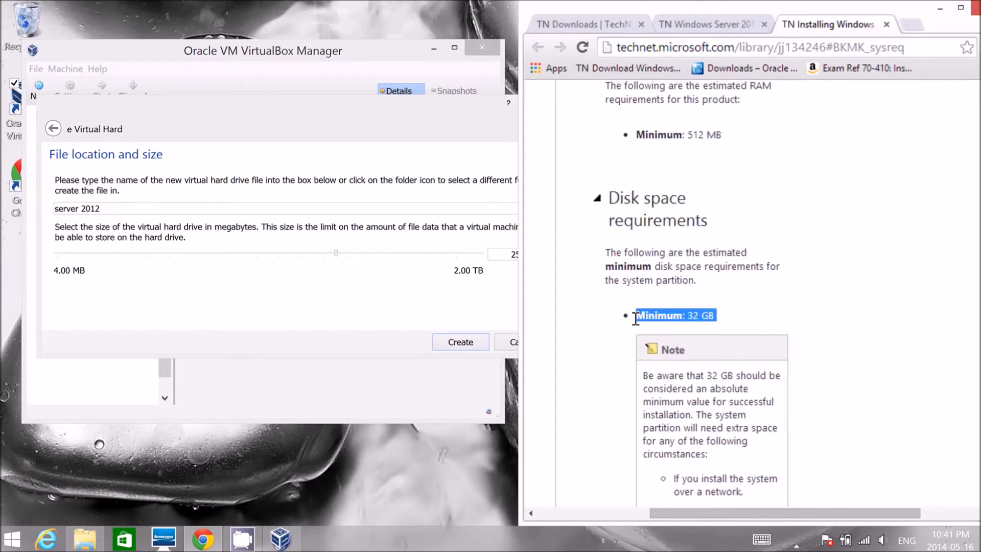
scroll(853, 315, down, 1)
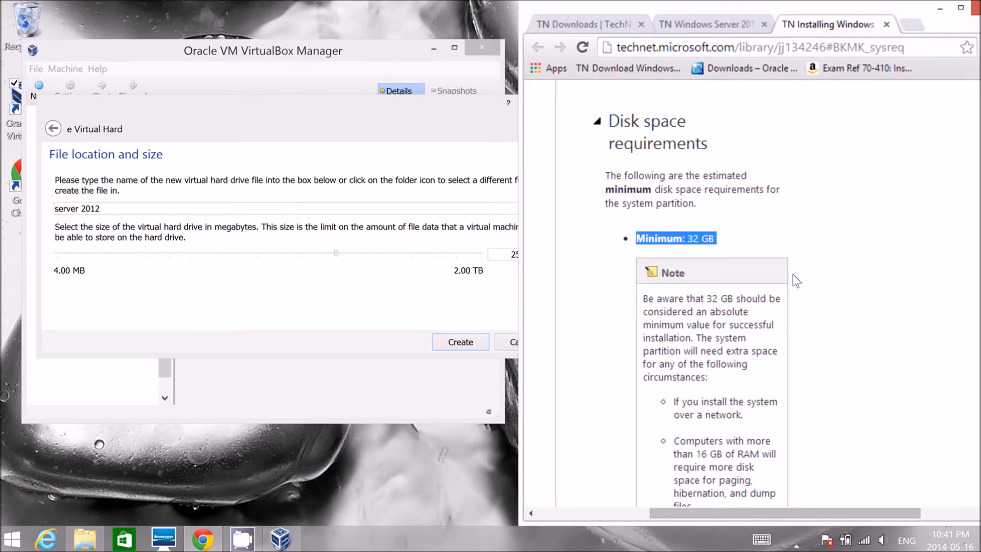
click(316, 277)
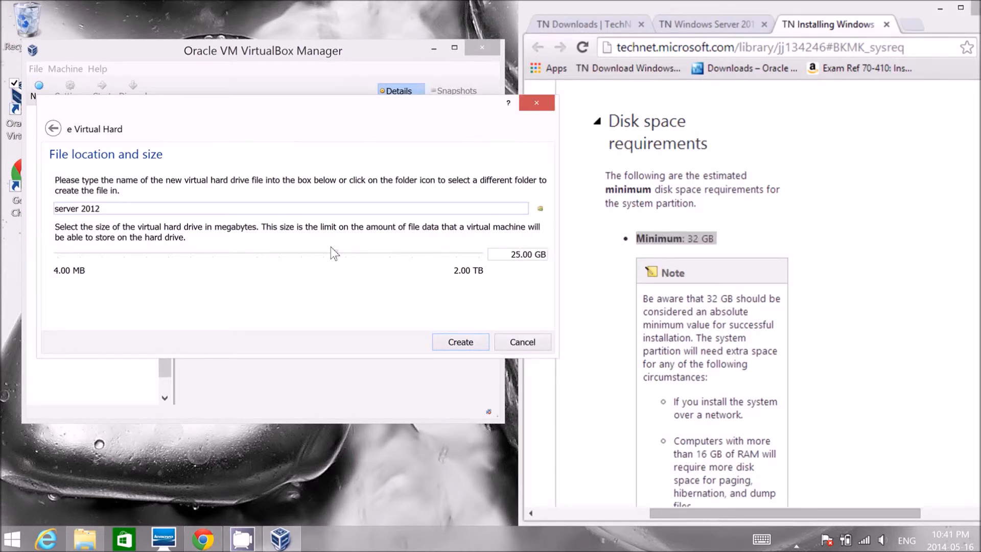
mouse_move(337, 255)
mouse_down()
mouse_move(361, 254)
mouse_move(351, 251)
mouse_up()
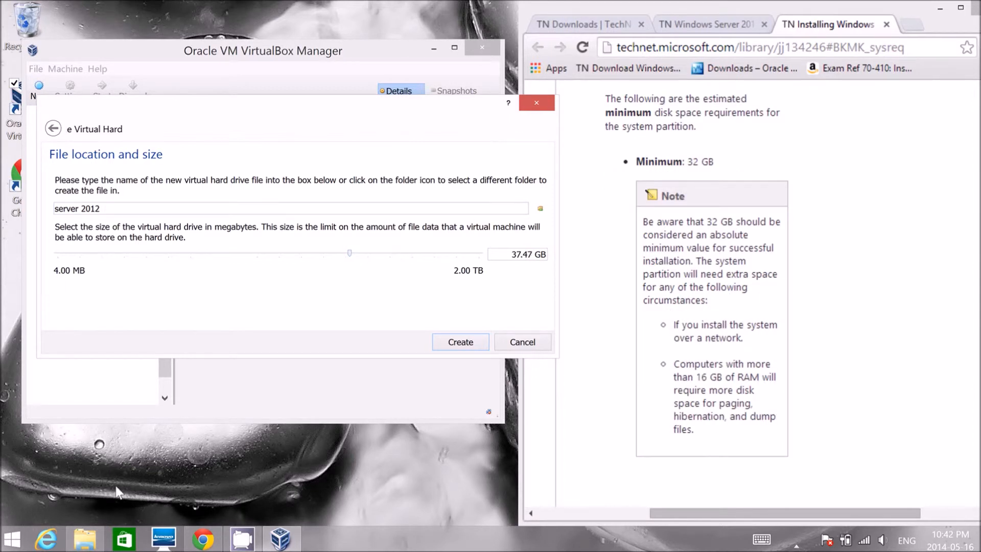
- Check the free space of the computer's drives in File Explorer and create the fixed-size virtual hard drive at 33.92 GB
click(80, 537)
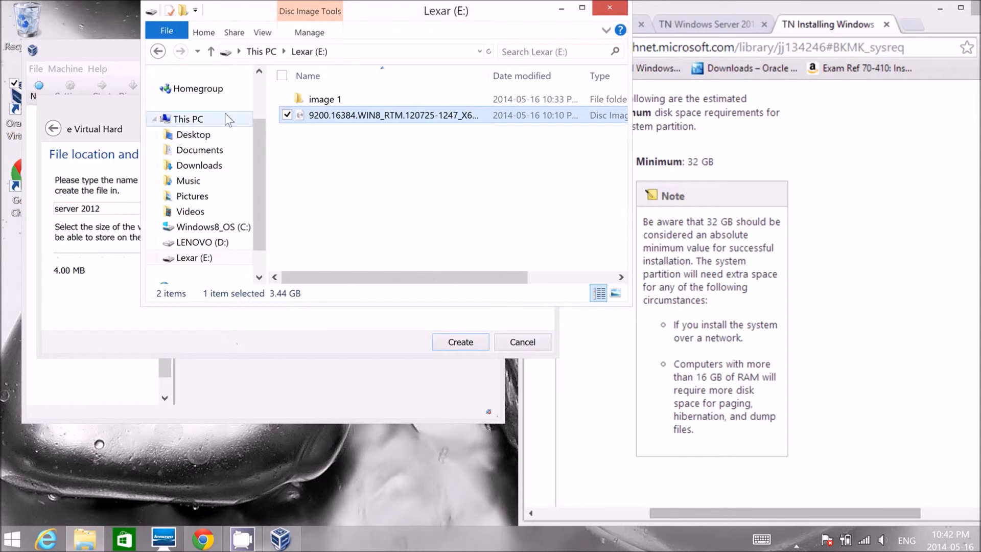
click(205, 119)
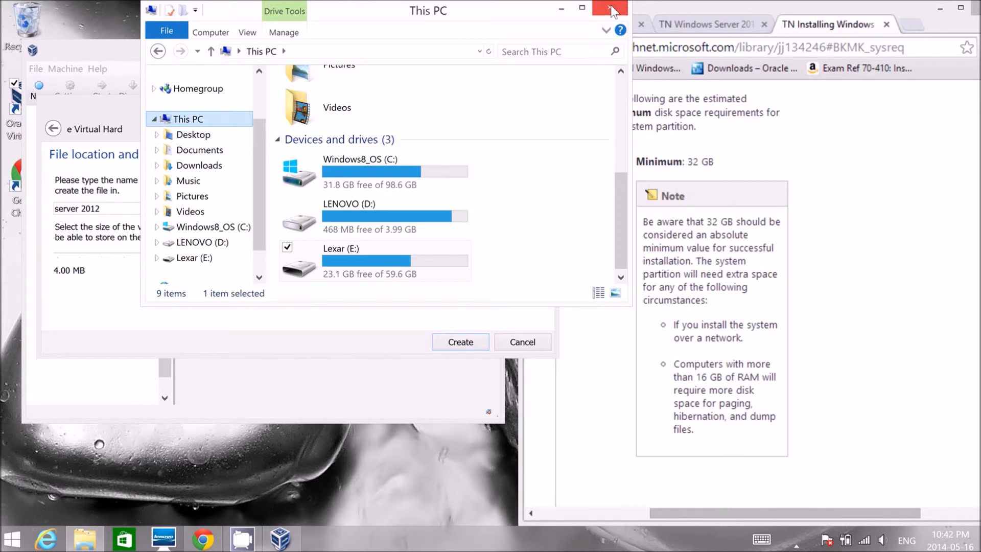
click(611, 9)
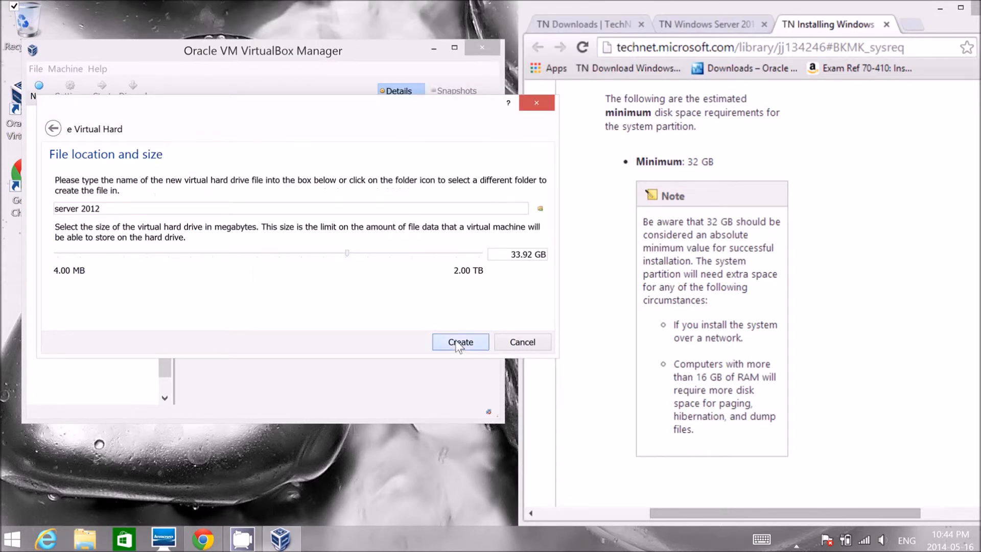
click(461, 342)
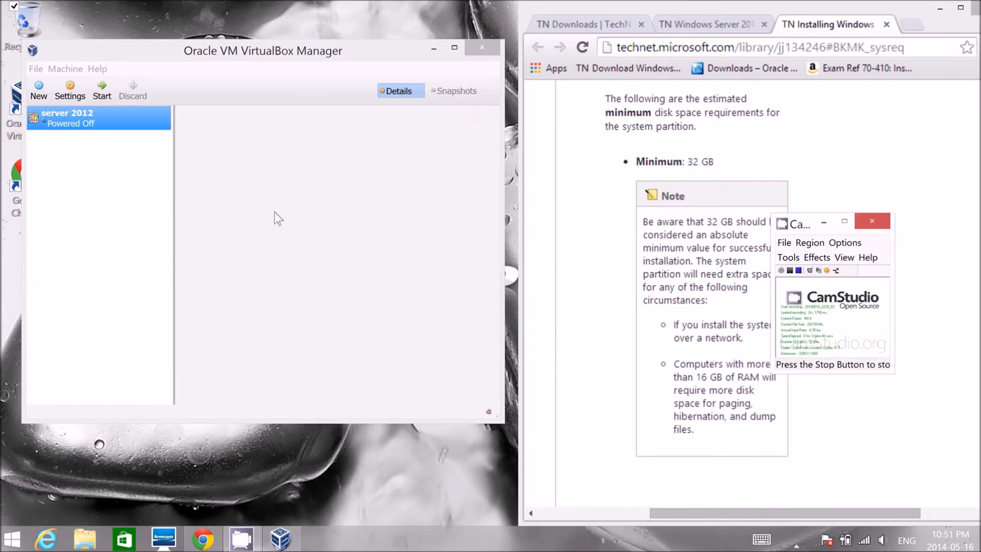
click(42, 119)
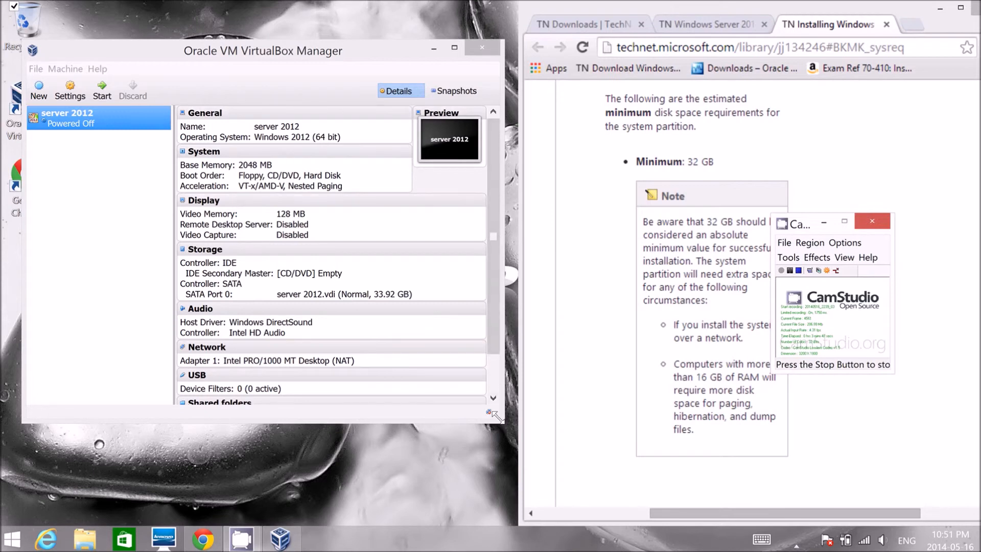
- Review the configuration details of the server 2012 virtual machine in the VirtualBox Manager
drag(495, 415, 493, 415)
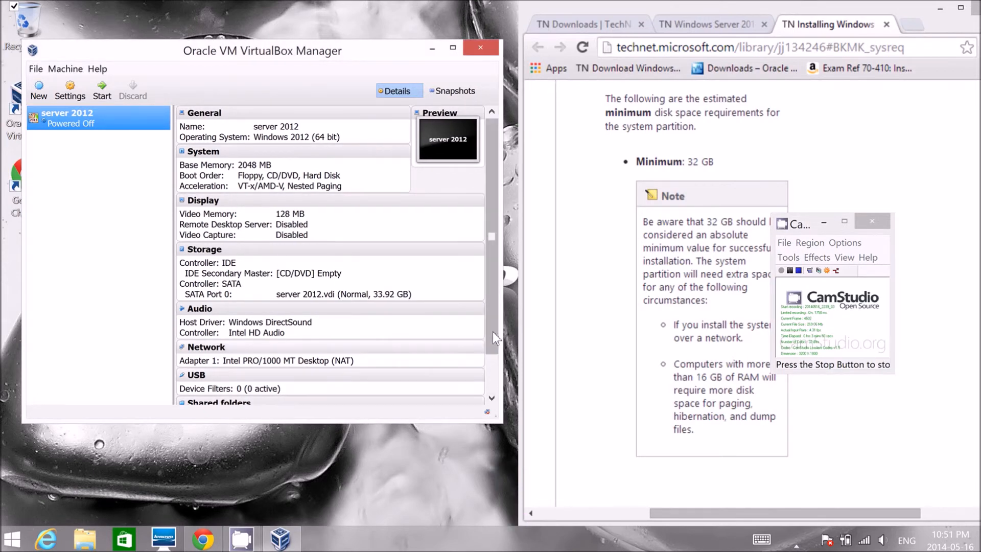
scroll(493, 370, down, 2)
drag(492, 370, 504, 301)
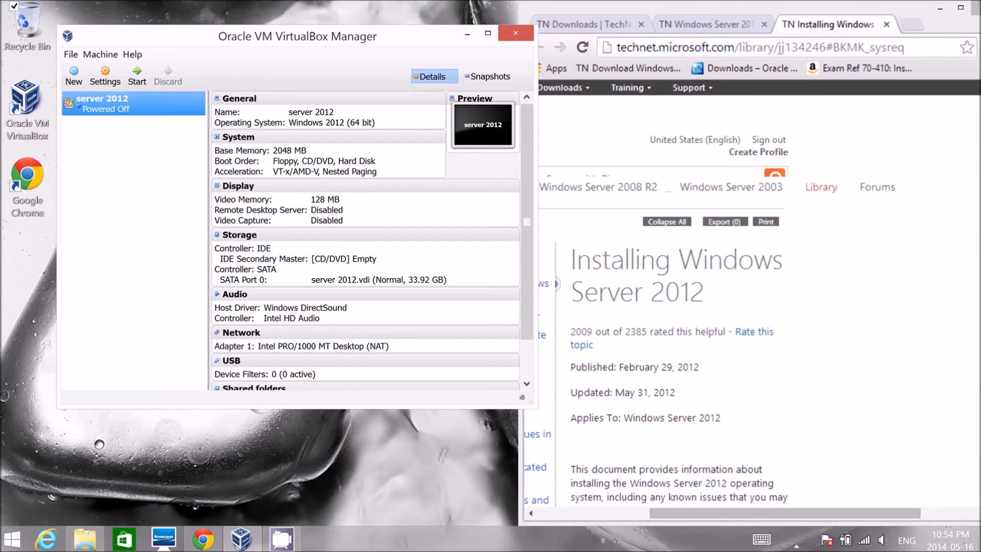
- Mount the Windows Server 2012 ISO from the Lexar (E:) drive as a DVD drive and start the server 2012 virtual machine from it
click(84, 539)
click(296, 307)
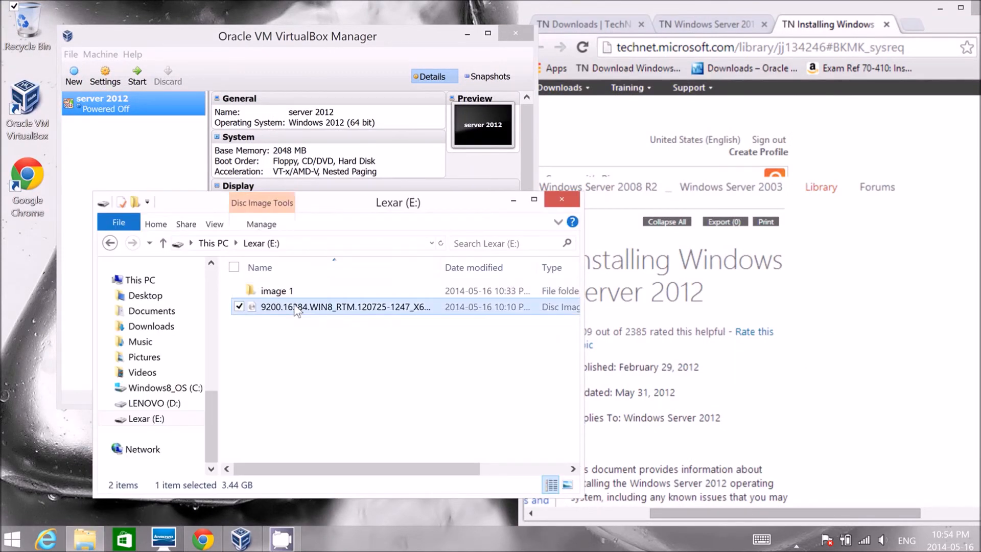
double_click(314, 308)
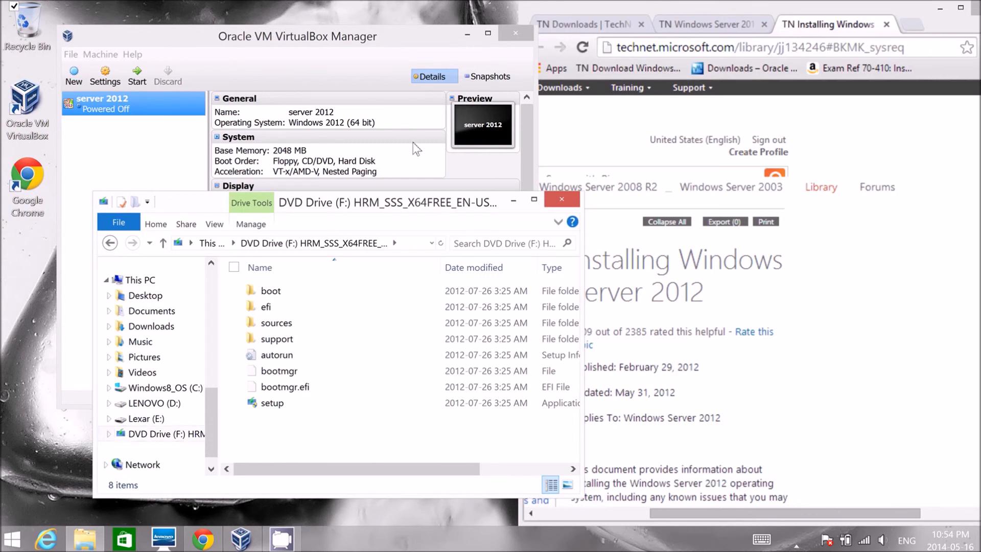
click(358, 73)
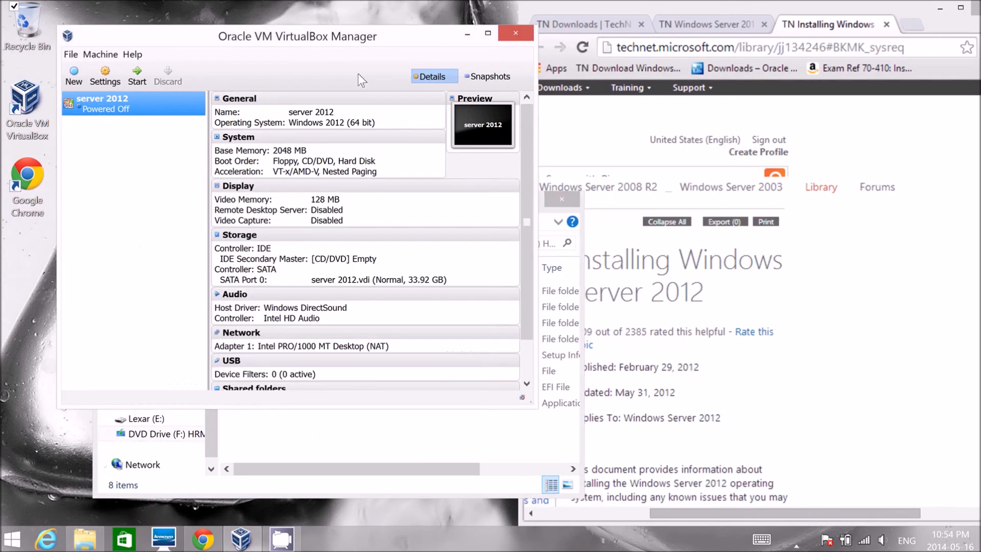
double_click(105, 108)
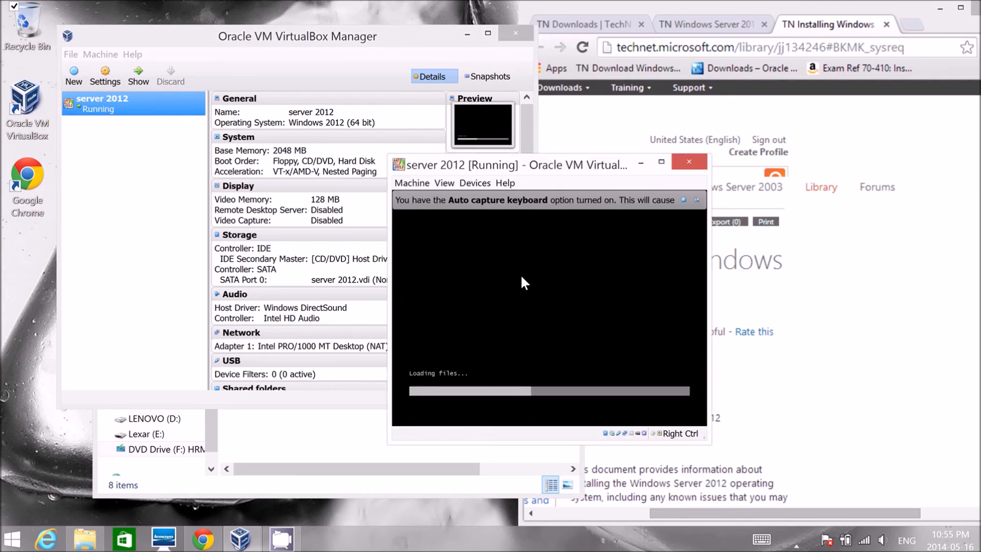